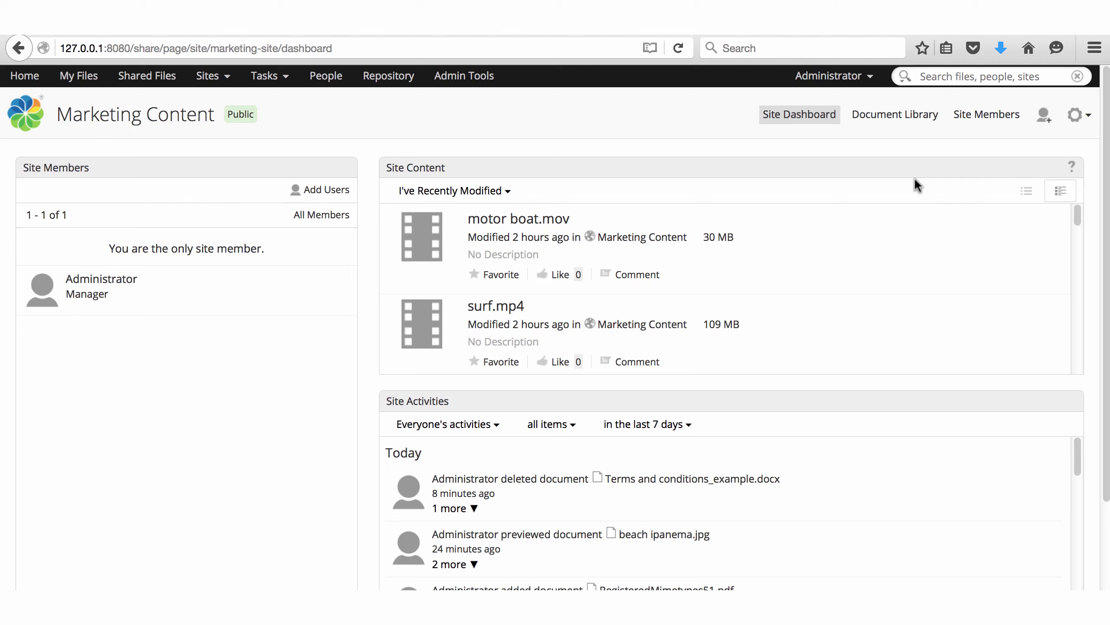
# Open the Marketing Content Document Library and browse into the Conference venue folder
pyautogui.click(893, 114)
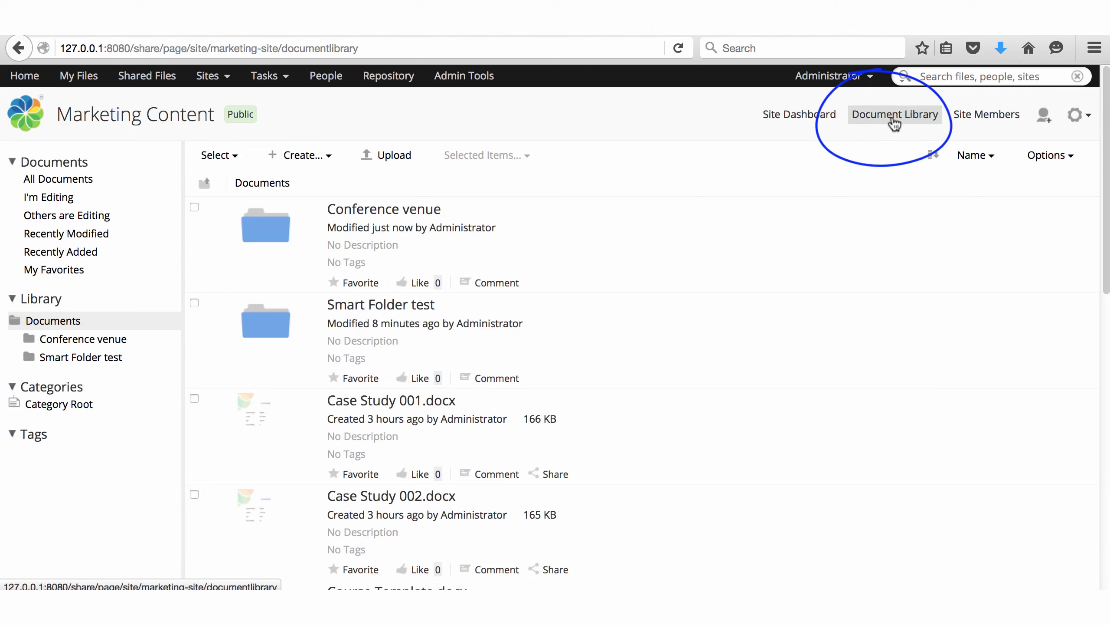
pyautogui.scroll(-2, 875, 449)
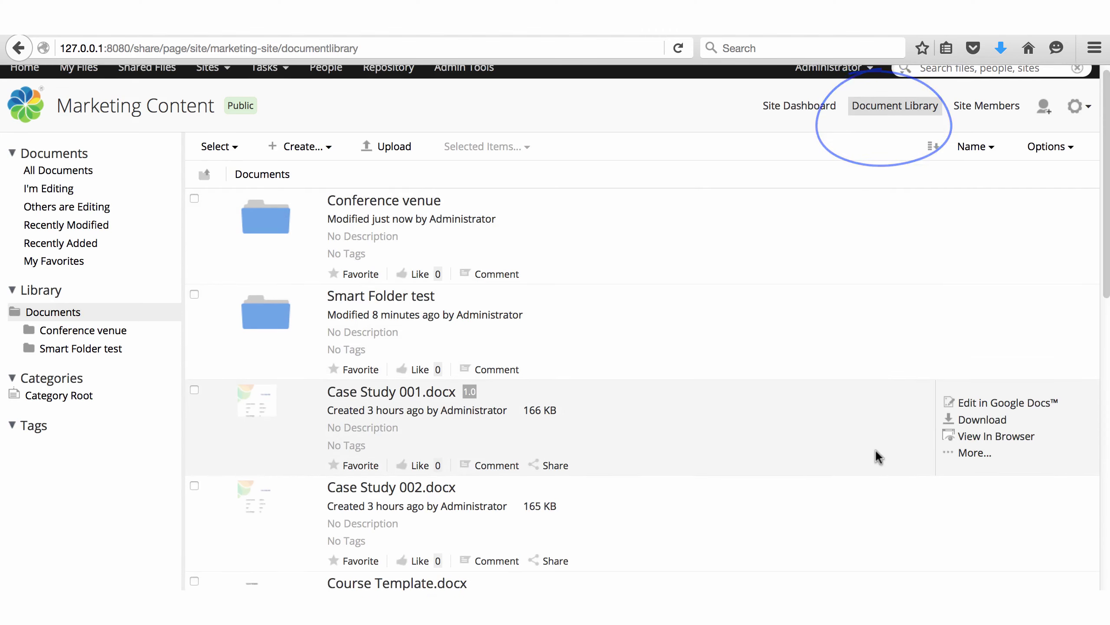
pyautogui.scroll(-2, 876, 451)
pyautogui.scroll(-7, 876, 451)
pyautogui.scroll(-2, 876, 452)
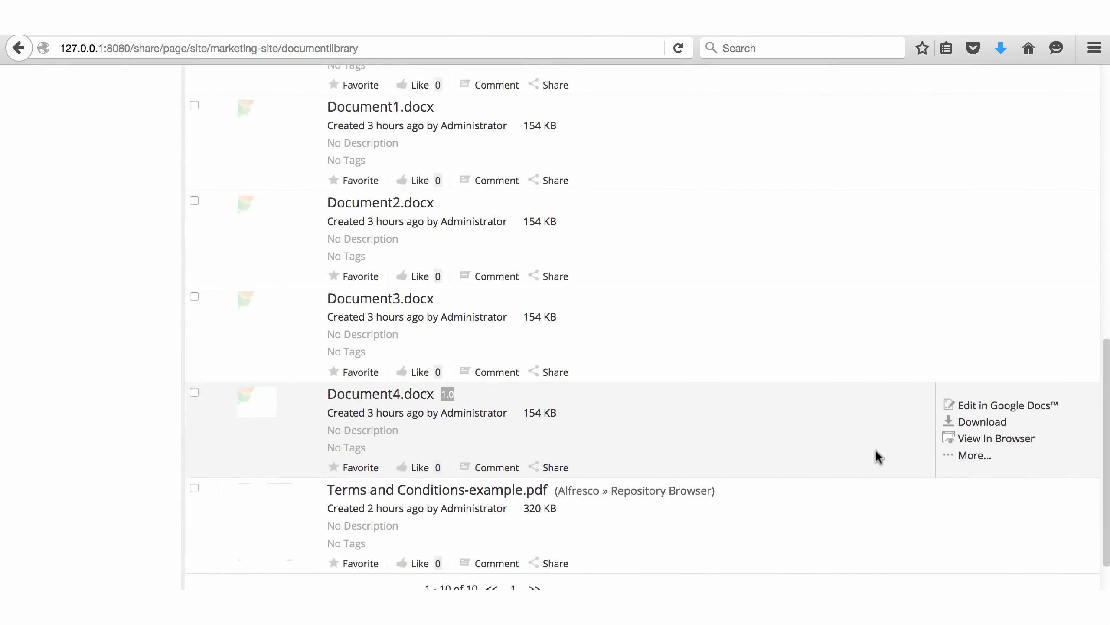
pyautogui.scroll(-1, 876, 450)
pyautogui.scroll(3, 875, 449)
pyautogui.scroll(10, 875, 450)
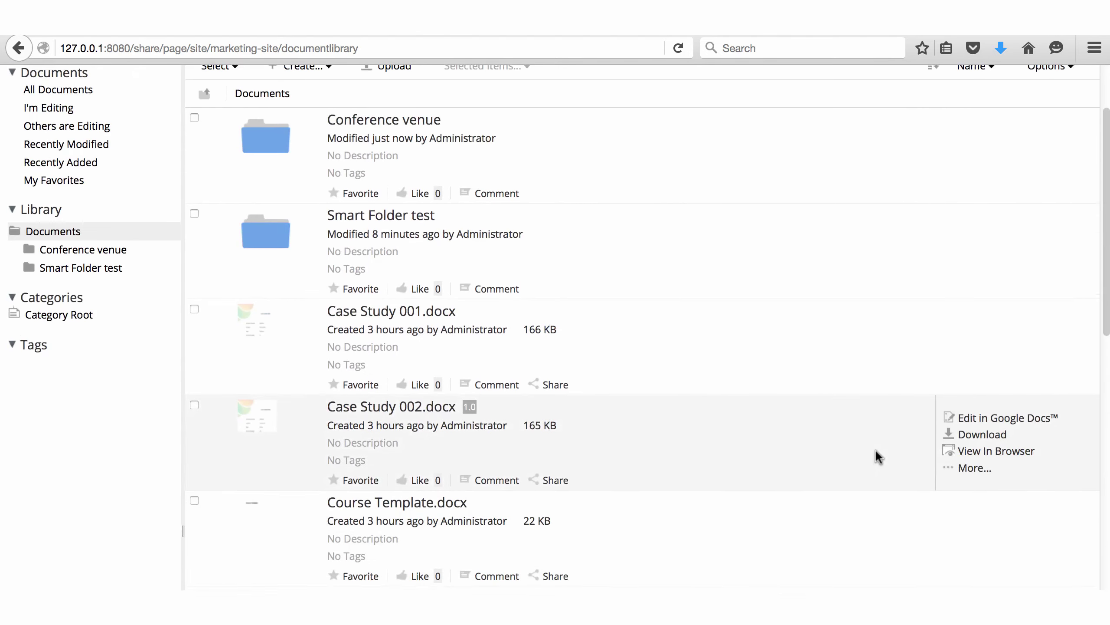
pyautogui.scroll(2, 877, 449)
pyautogui.scroll(2, 620, 210)
pyautogui.scroll(1, 611, 210)
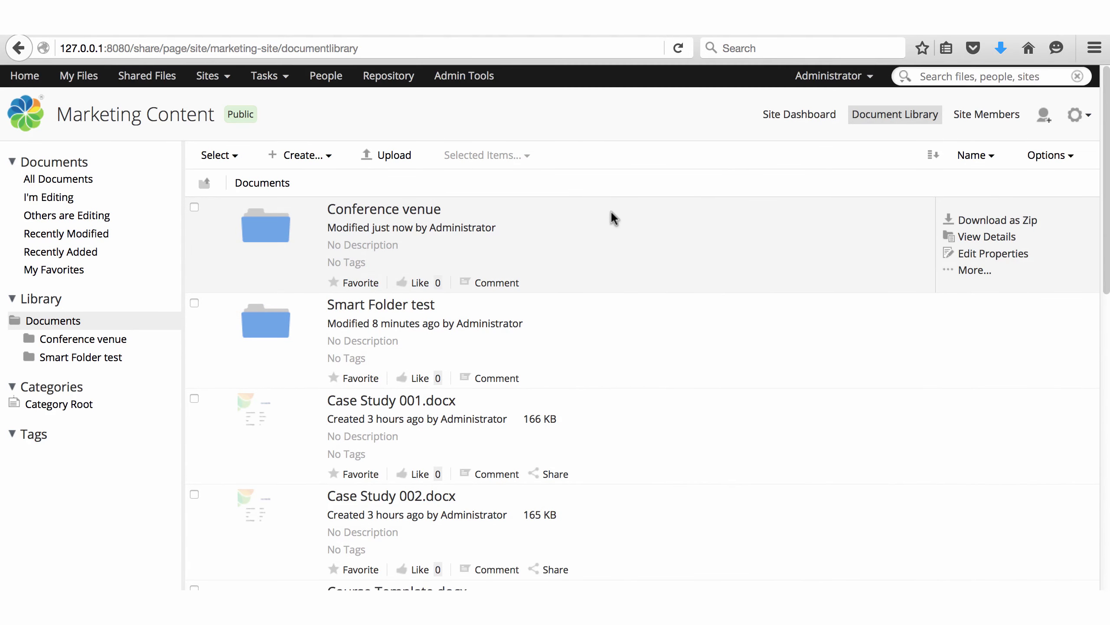
pyautogui.click(406, 214)
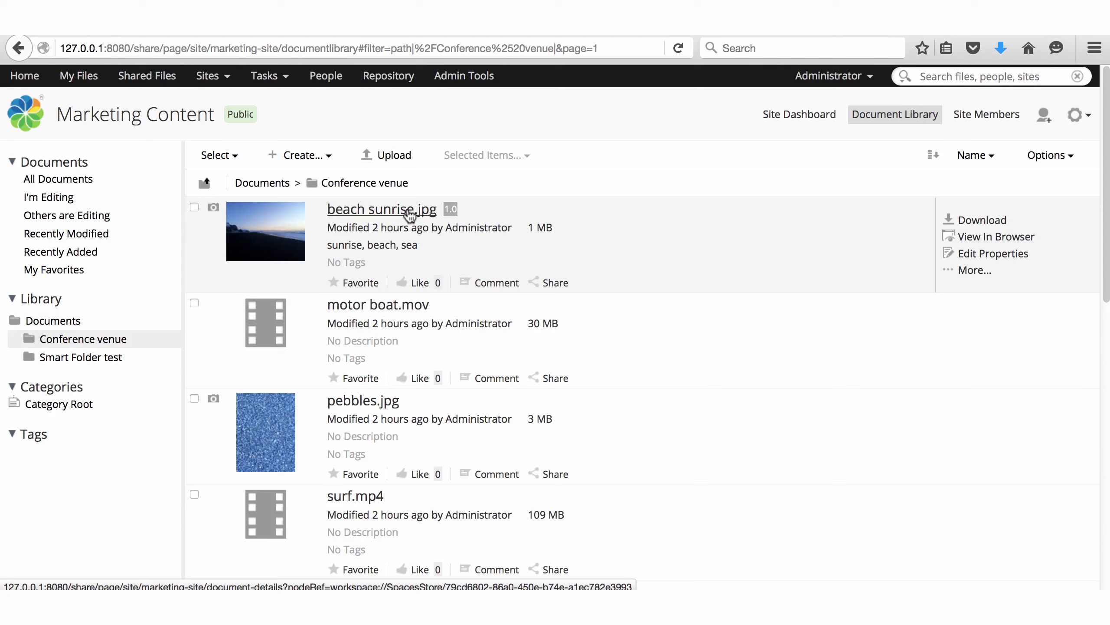
pyautogui.moveTo(739, 344)
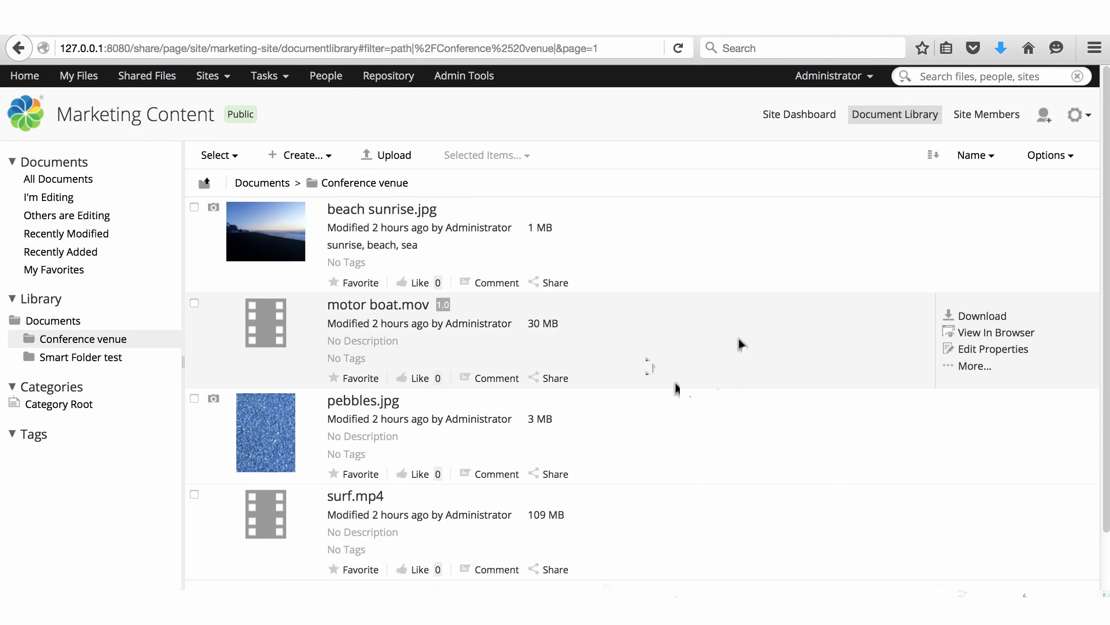
# Return to the library top level, enter Smart Folder test and open My content
pyautogui.click(265, 185)
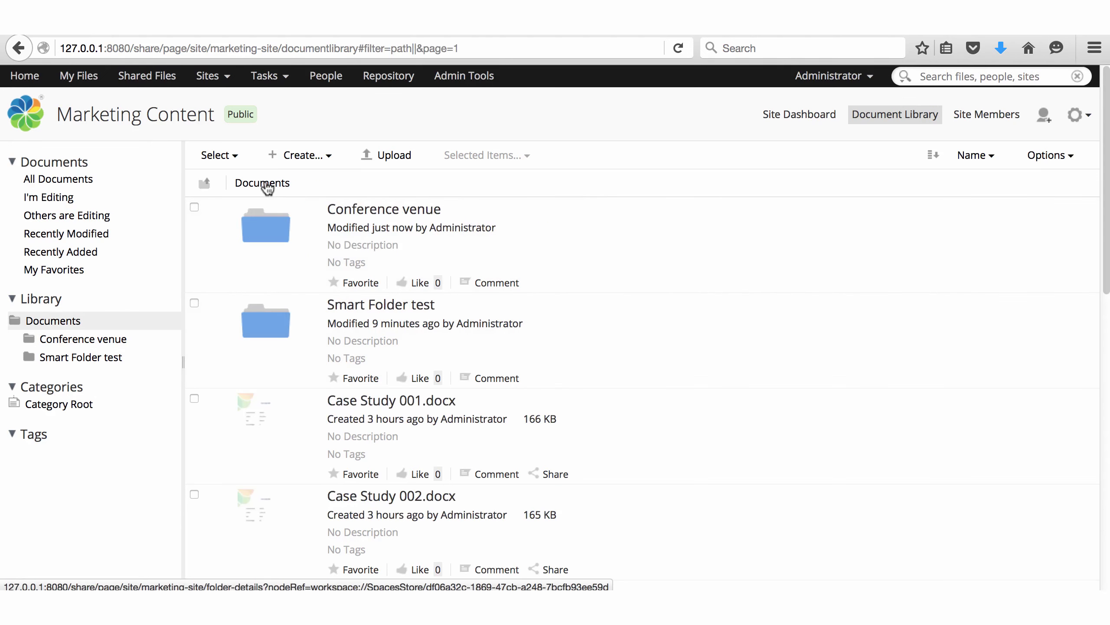
pyautogui.moveTo(401, 316)
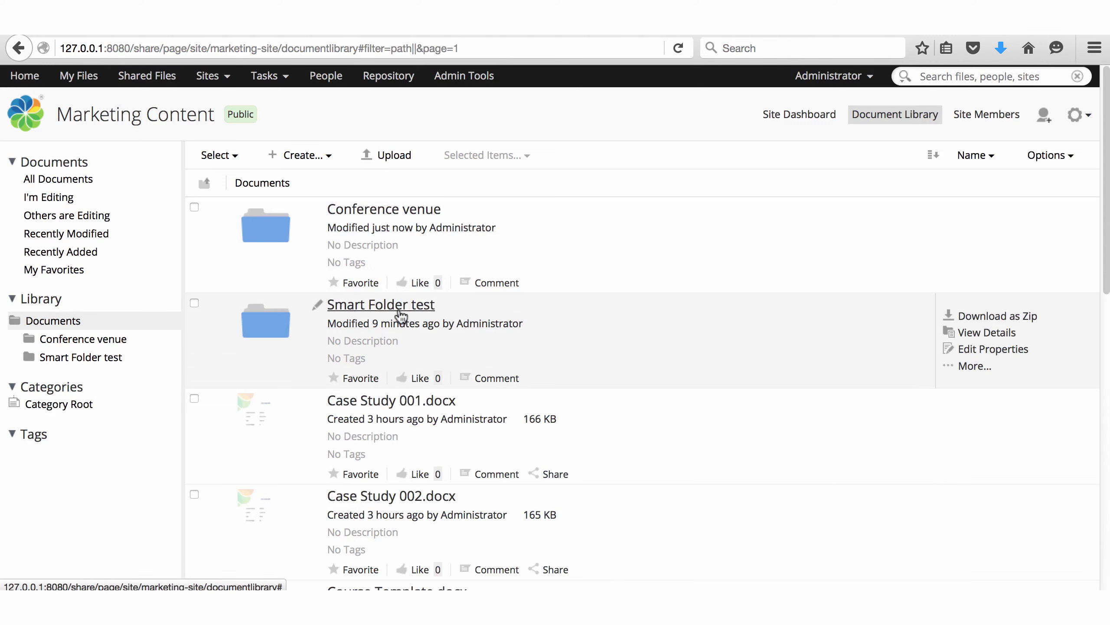
pyautogui.click(400, 309)
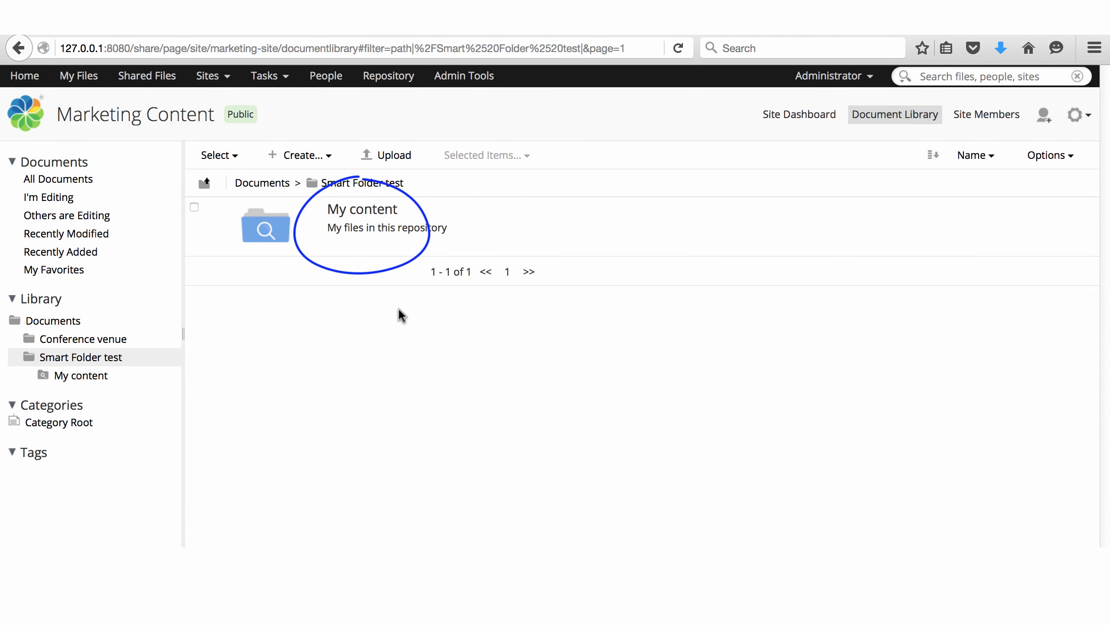
pyautogui.moveTo(291, 254)
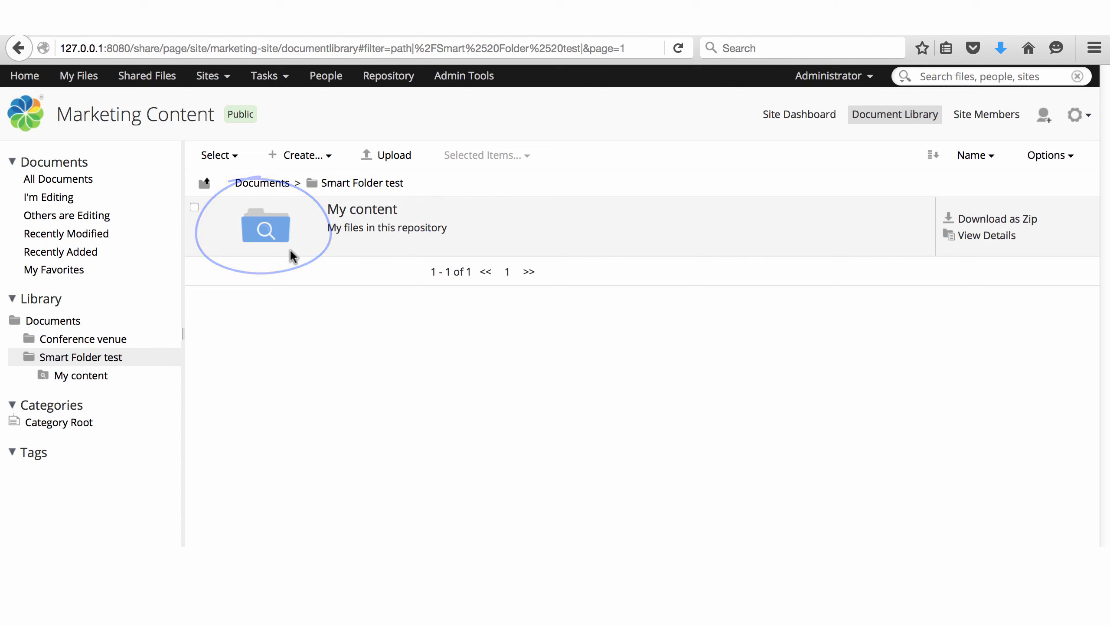
pyautogui.click(87, 377)
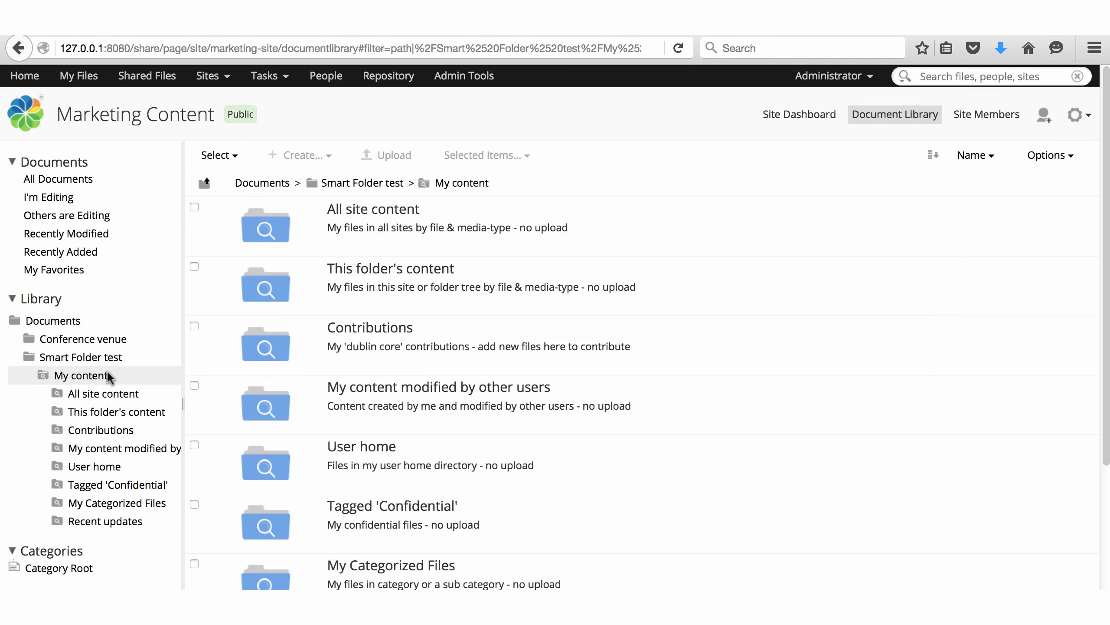
# Browse All site content, Documents and Office Documents, then open PDF Documents
pyautogui.click(105, 393)
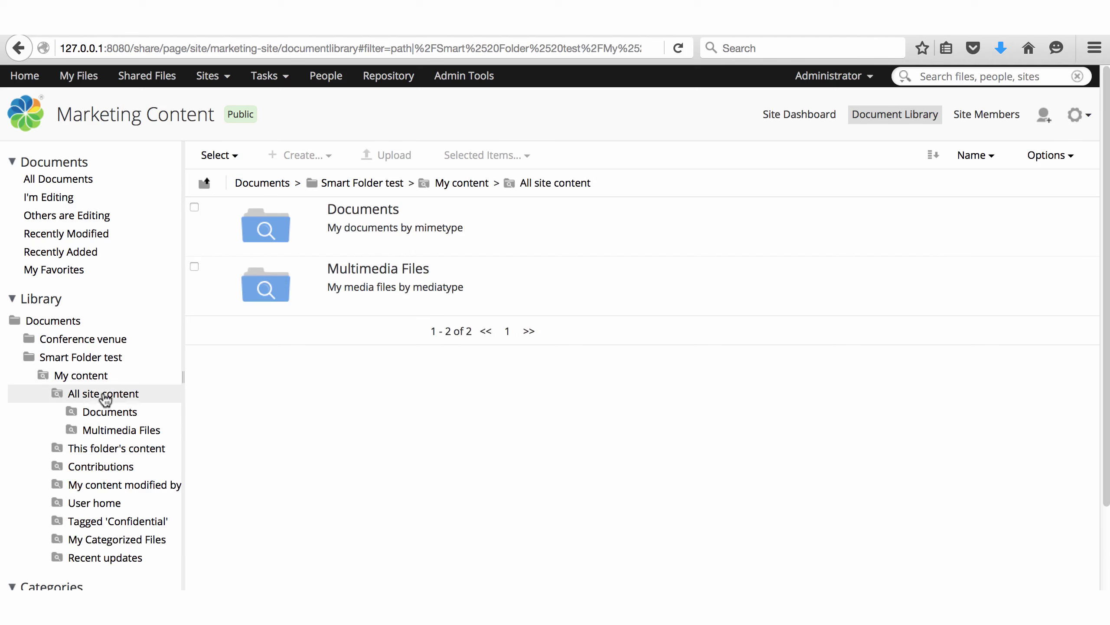
pyautogui.click(104, 415)
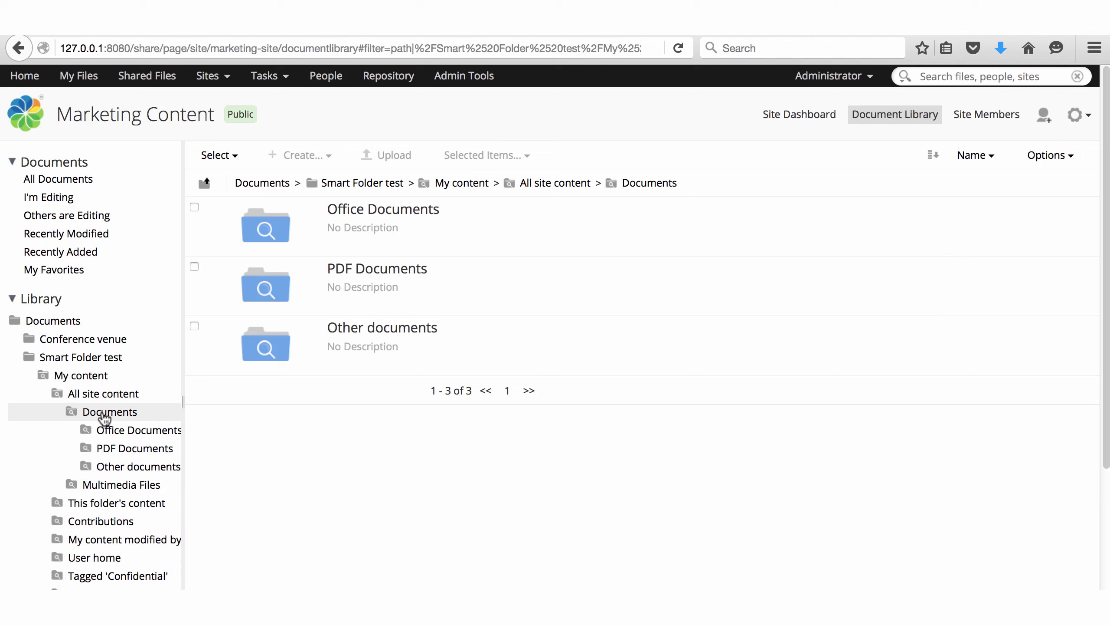
pyautogui.click(115, 433)
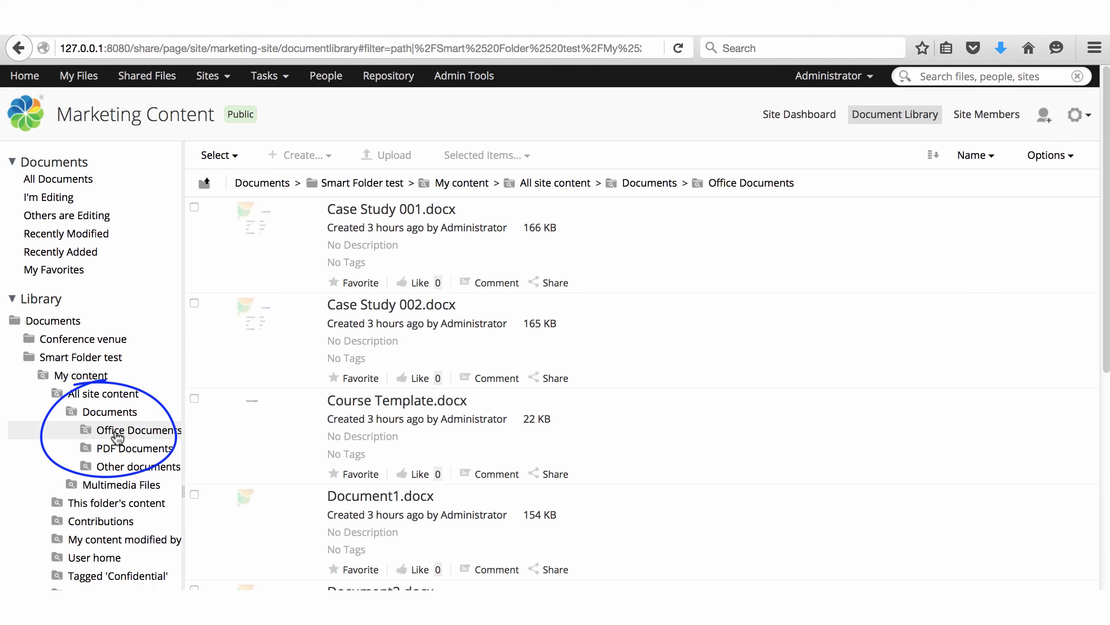
pyautogui.moveTo(443, 429)
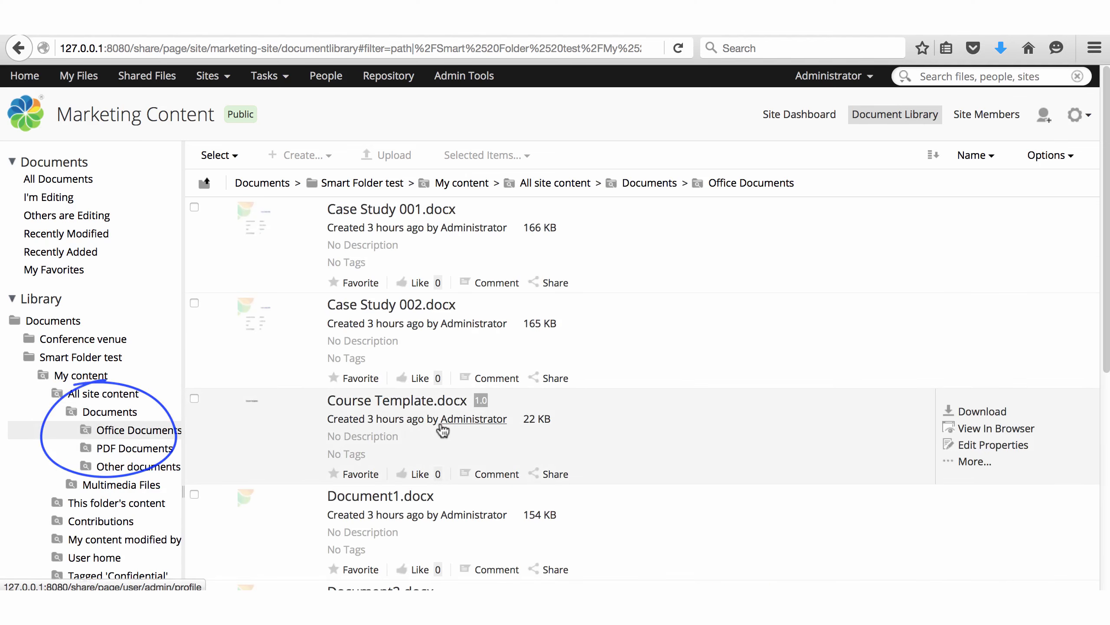
pyautogui.scroll(-1, 442, 430)
pyautogui.scroll(-3, 442, 429)
pyautogui.scroll(-1, 442, 430)
pyautogui.scroll(-1, 443, 430)
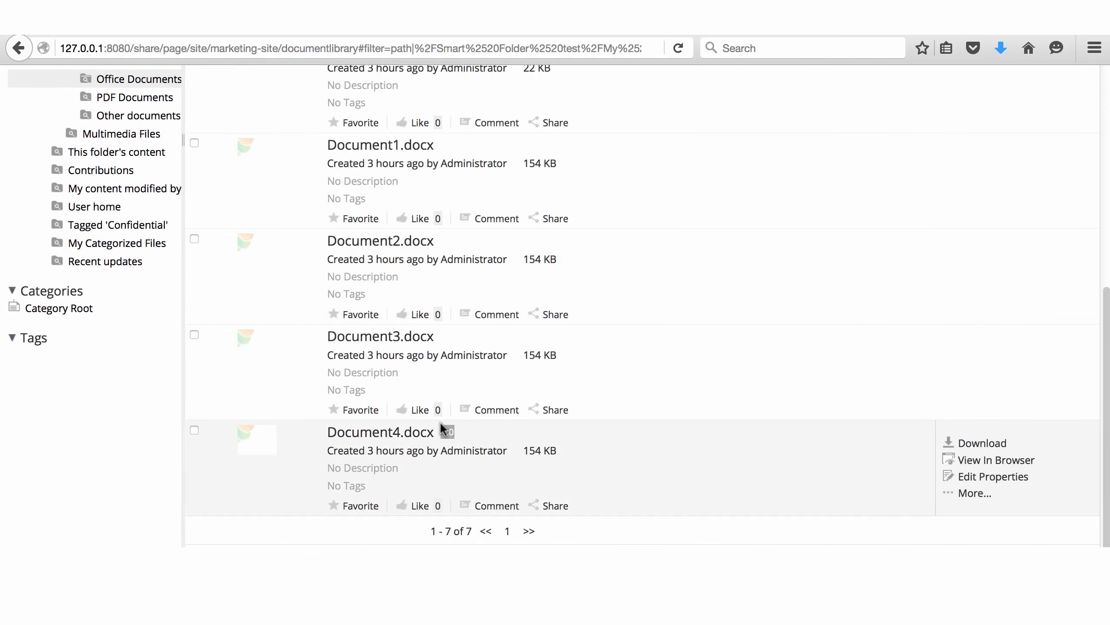
pyautogui.scroll(2, 440, 421)
pyautogui.scroll(3, 440, 425)
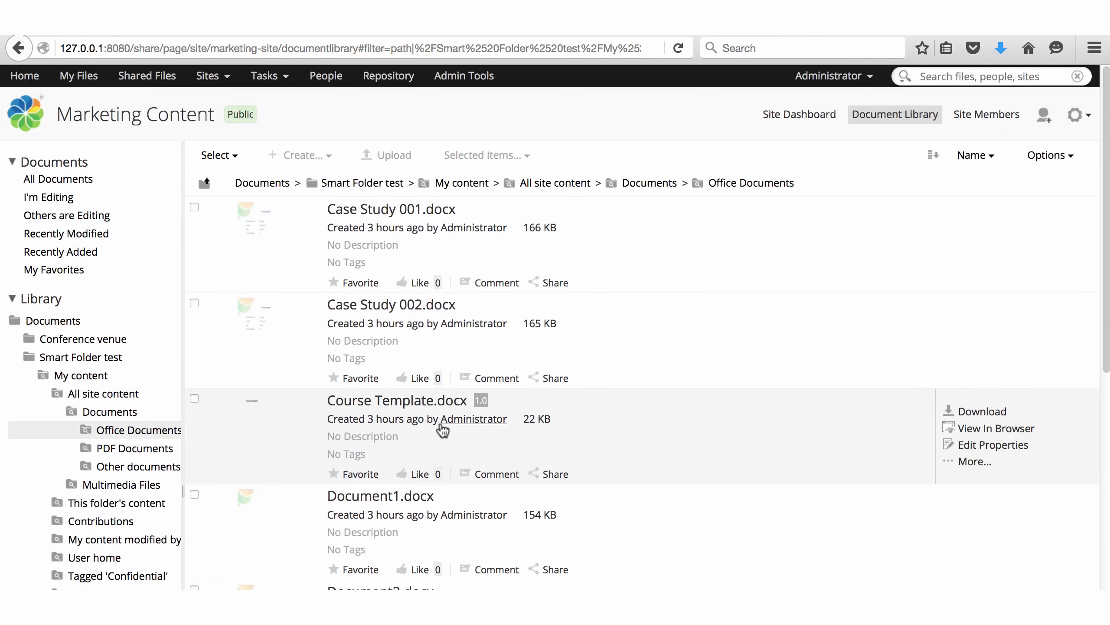
pyautogui.click(152, 451)
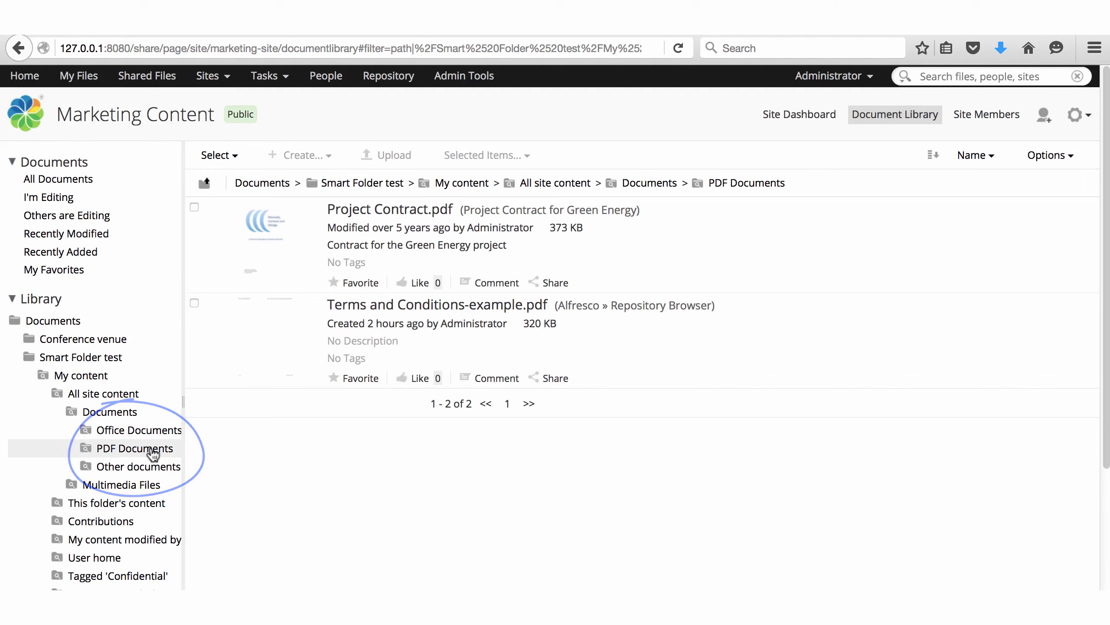
# Browse the Images and Video content smart folders, then return to Office Documents
pyautogui.click(143, 488)
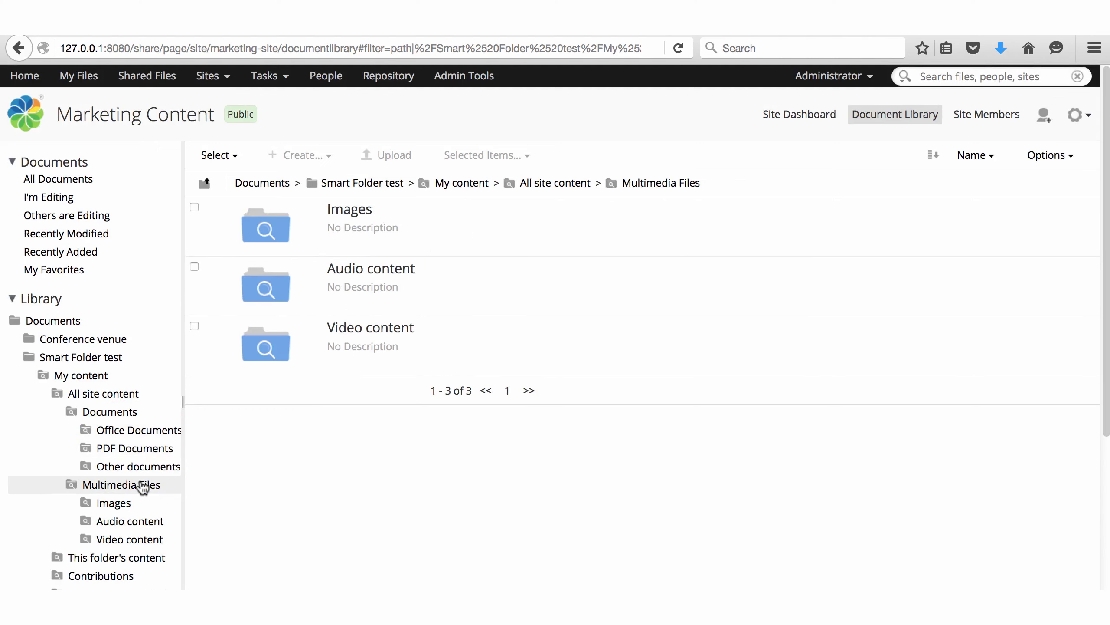
pyautogui.click(114, 505)
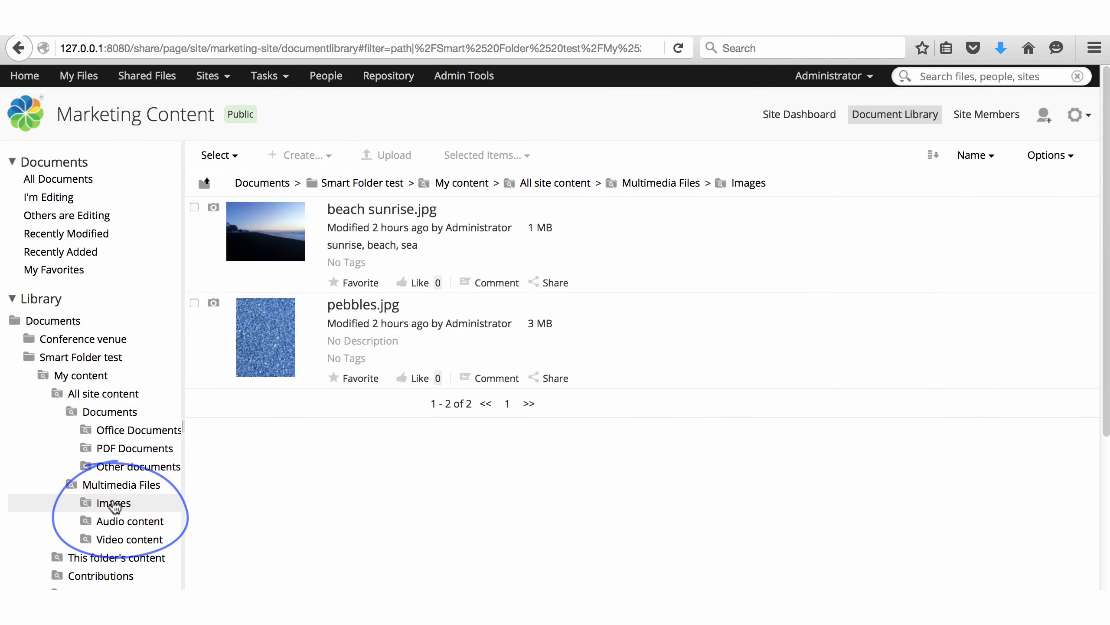
pyautogui.click(126, 543)
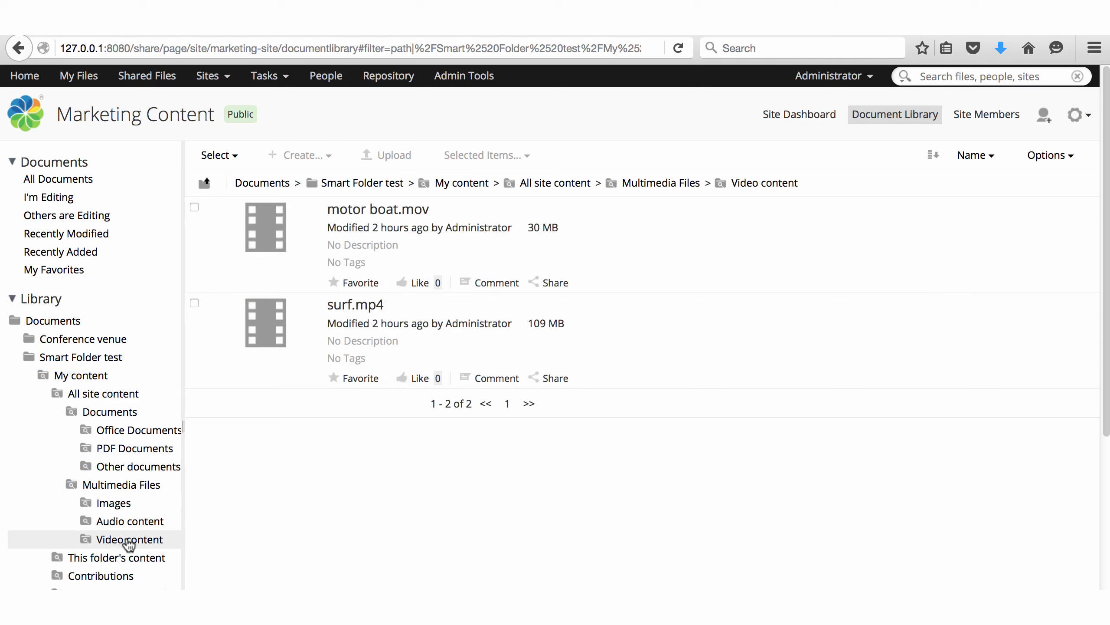
pyautogui.click(152, 435)
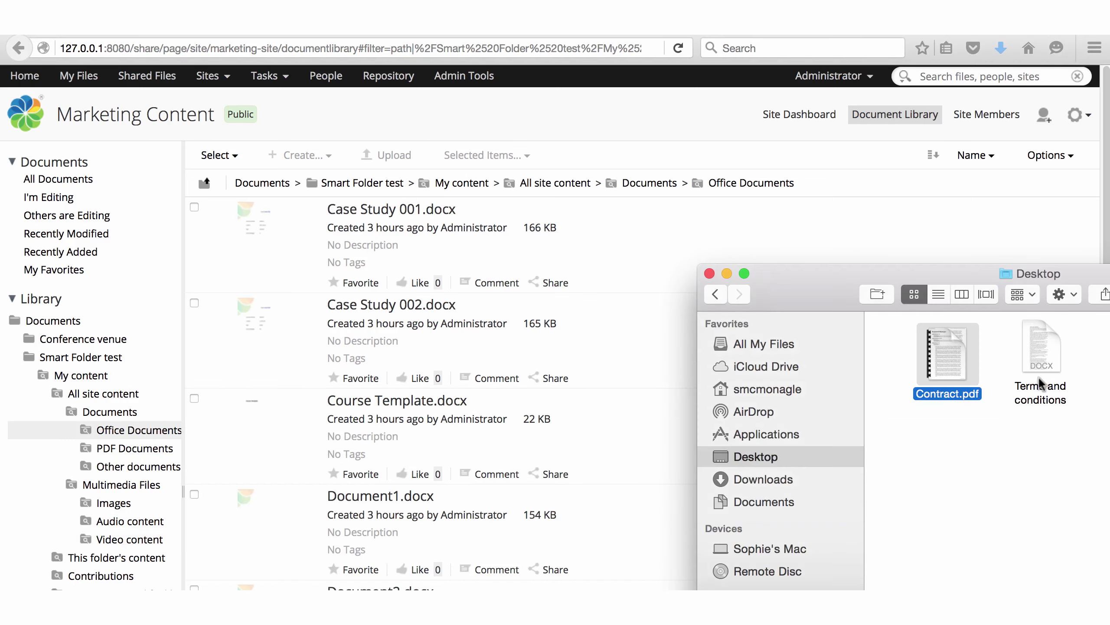
# Drag Terms and conditions.docx and Contract.pdf from Finder into Smart Folder test
pyautogui.click(1040, 358)
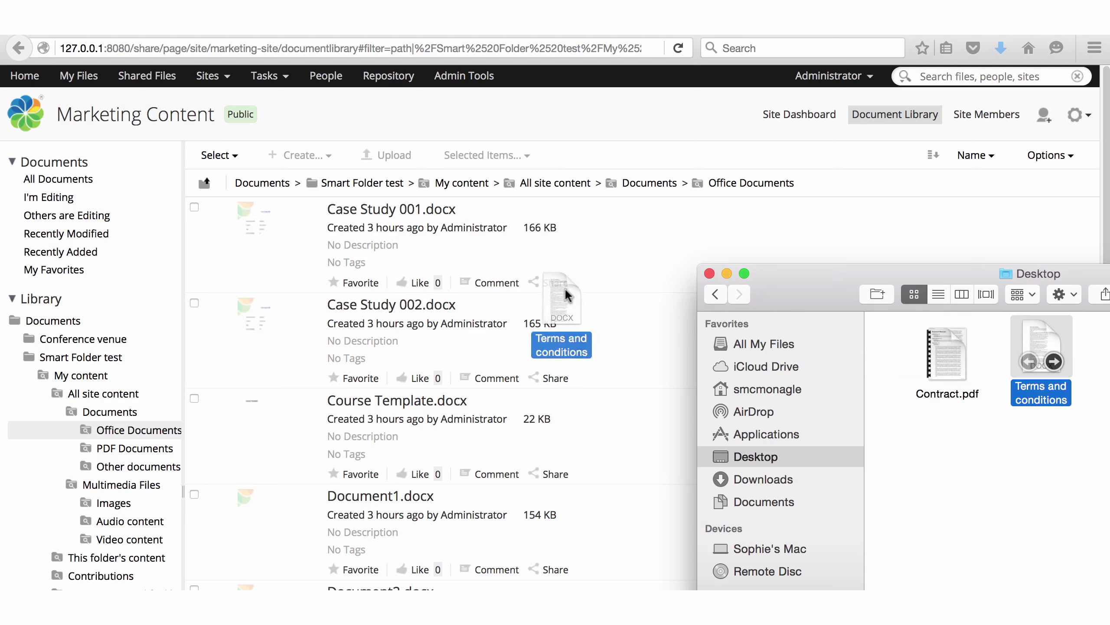
pyautogui.moveTo(1028, 339); pyautogui.dragTo(318, 288)
pyautogui.click(103, 359)
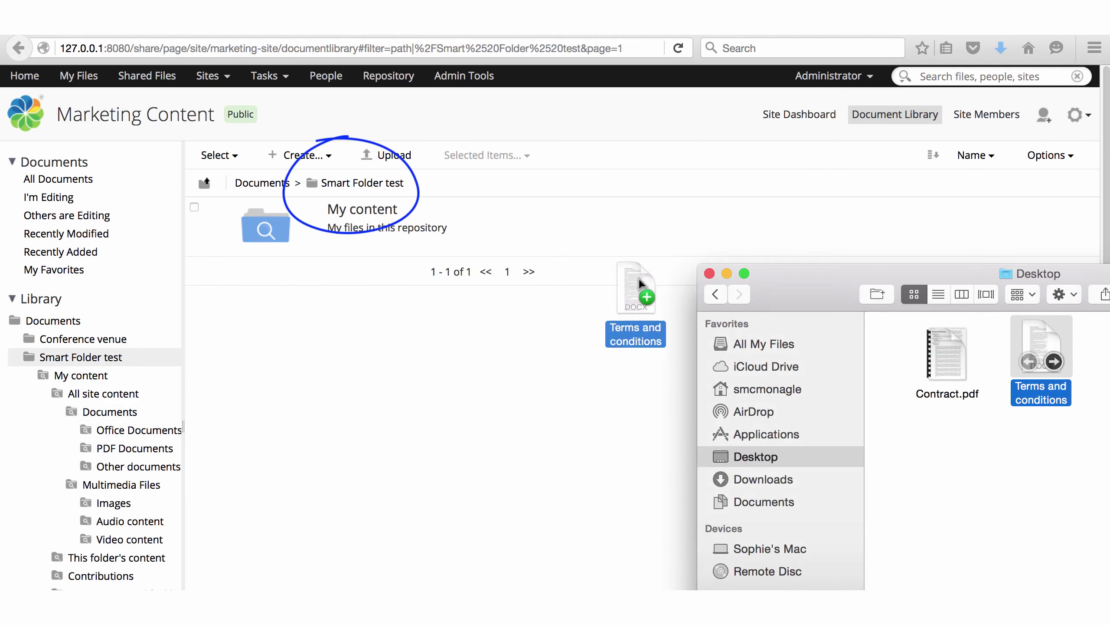
pyautogui.moveTo(1053, 350); pyautogui.dragTo(482, 236)
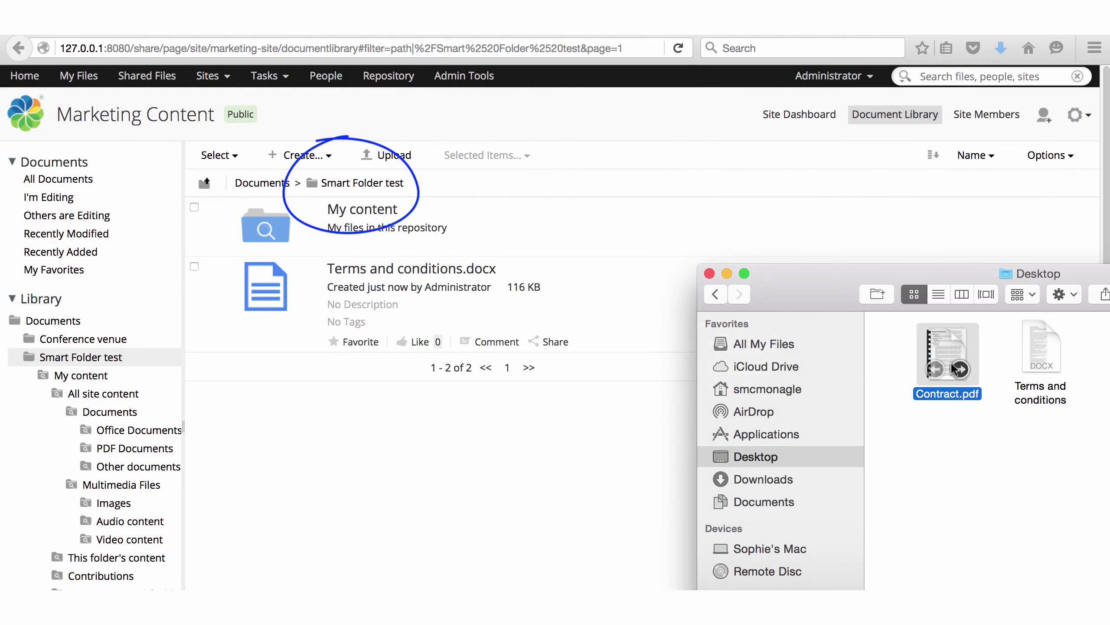
pyautogui.moveTo(924, 372); pyautogui.dragTo(500, 343)
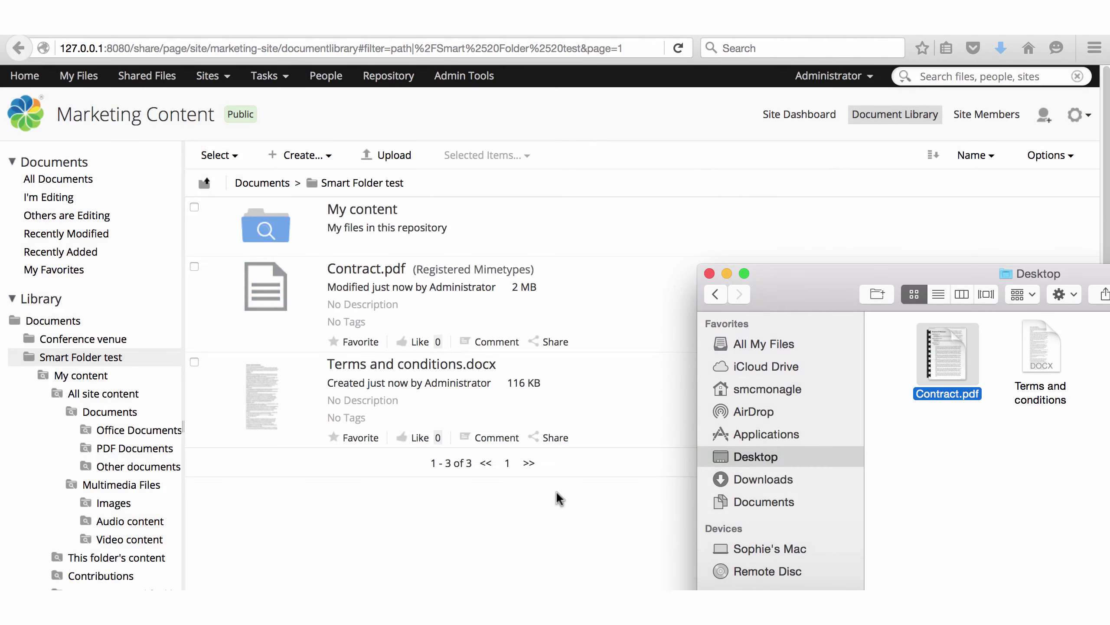
# Check the new docx in Office Documents, then view PDF Documents showing Contract.pdf
pyautogui.click(143, 430)
pyautogui.click(144, 431)
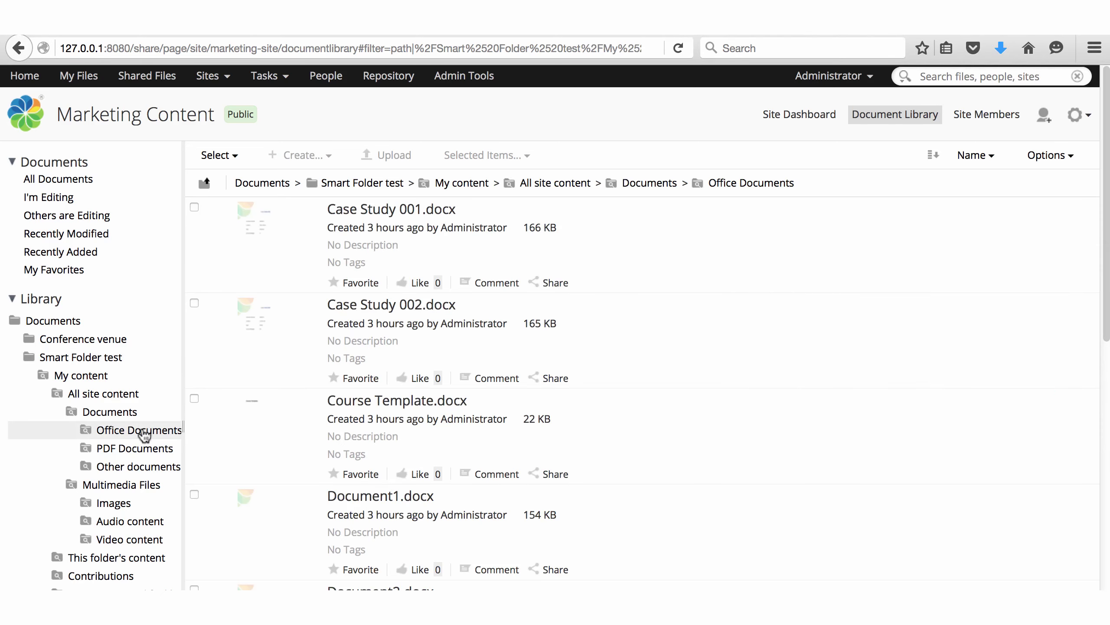
pyautogui.scroll(-5, 390, 434)
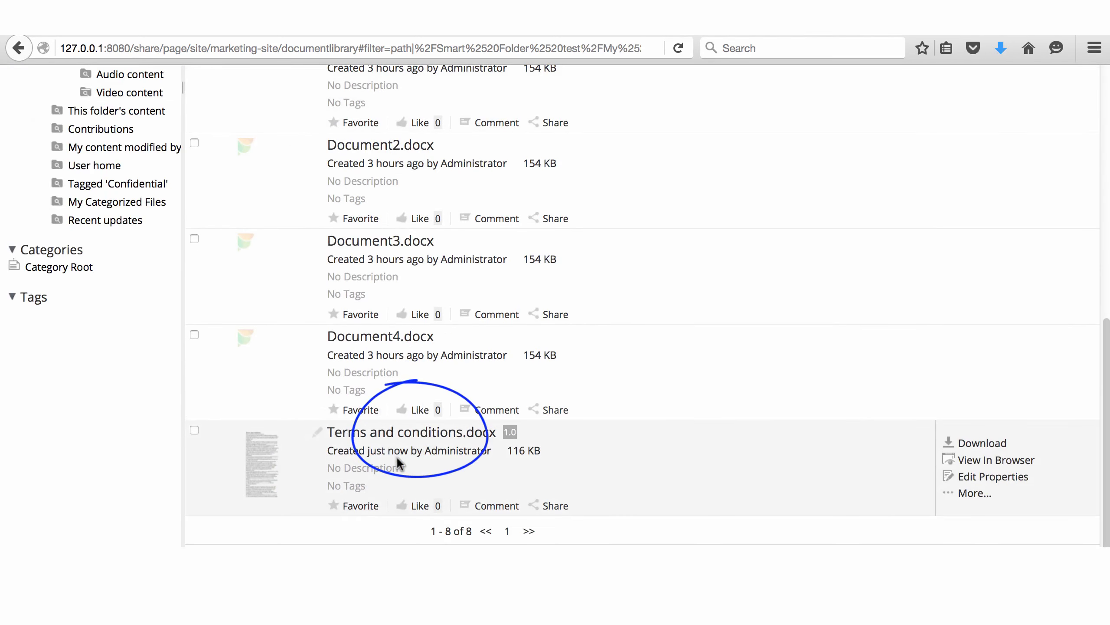
pyautogui.scroll(5, 396, 460)
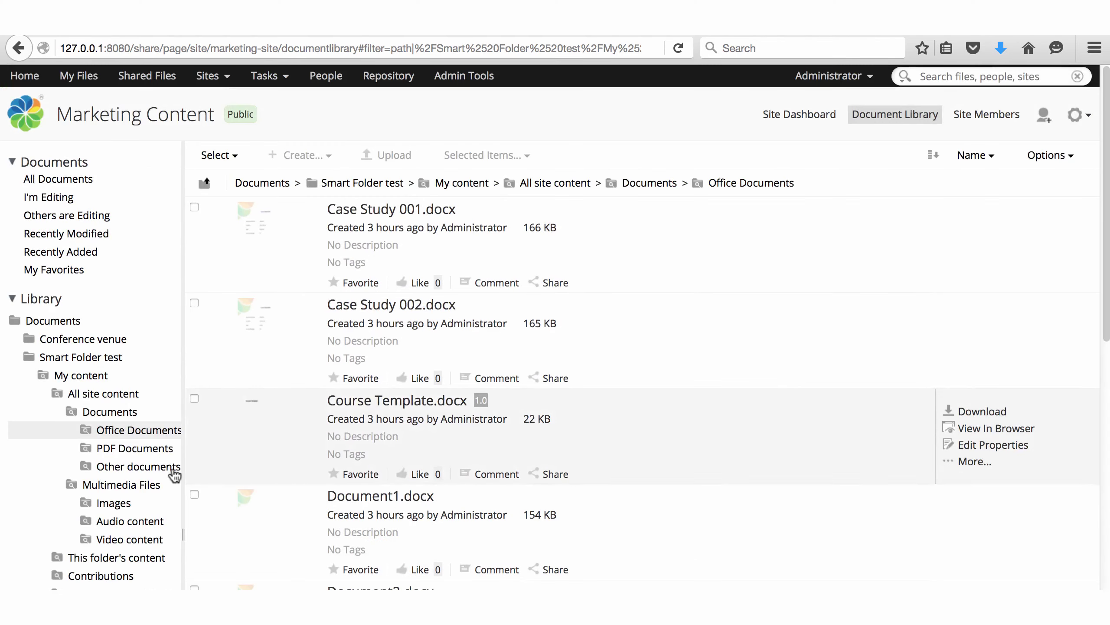
pyautogui.click(143, 449)
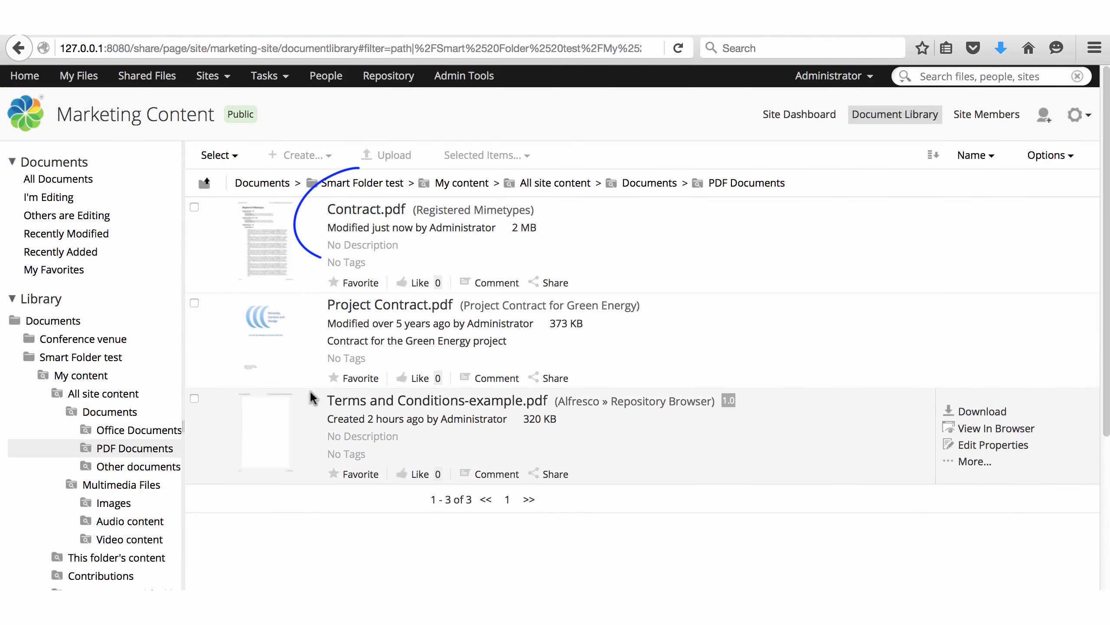
pyautogui.moveTo(607, 340)
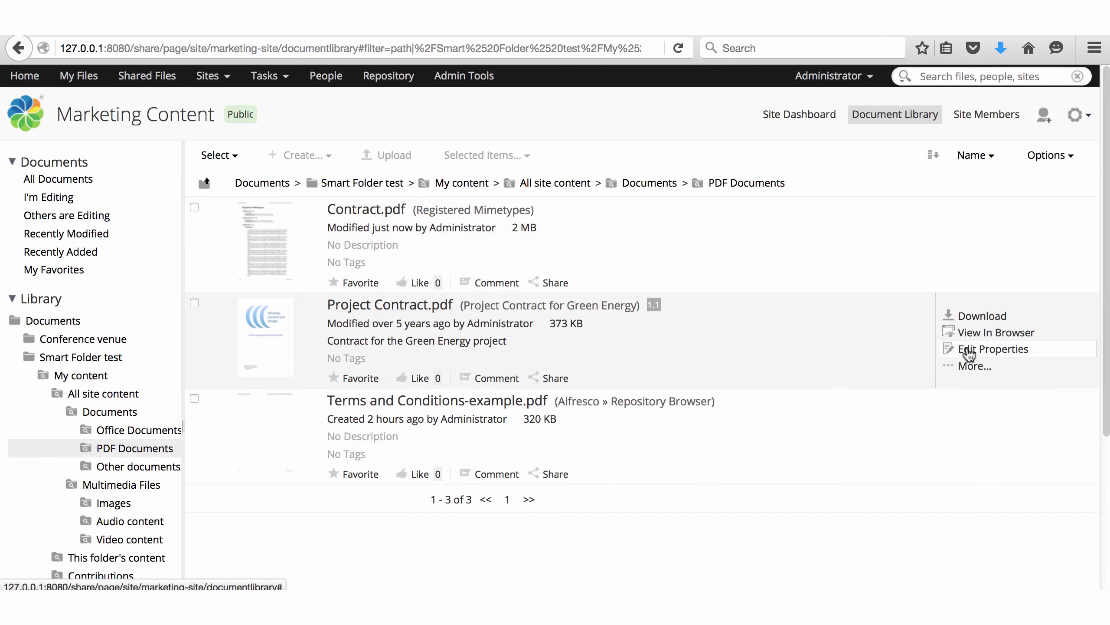
# Change Project Contract.pdf's mimetype to 3G Video in All Properties and save
pyautogui.click(968, 350)
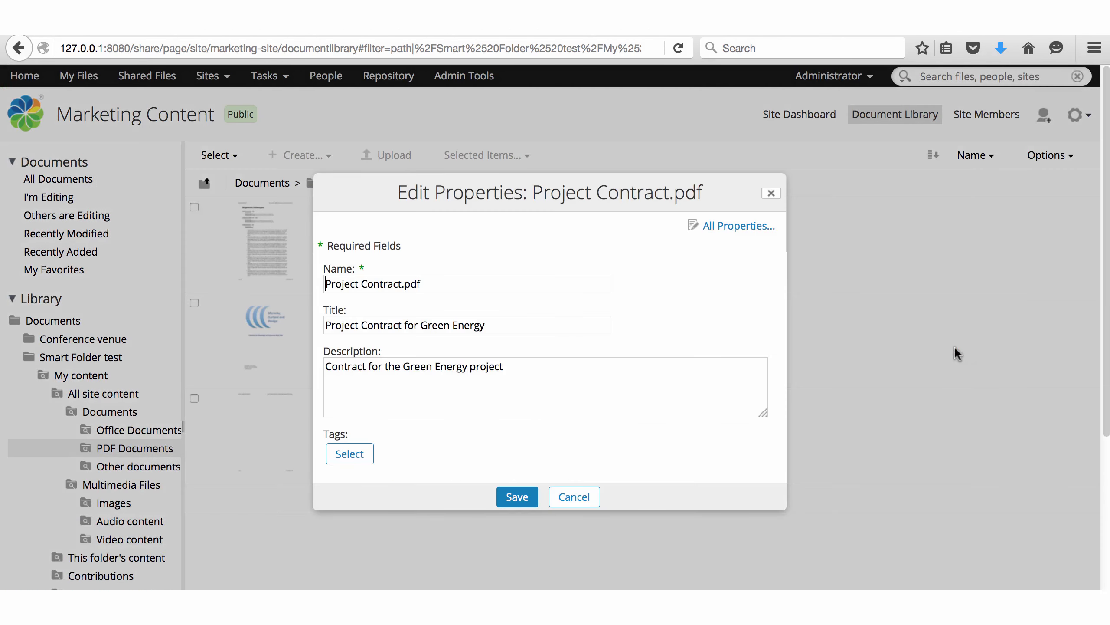
pyautogui.click(733, 226)
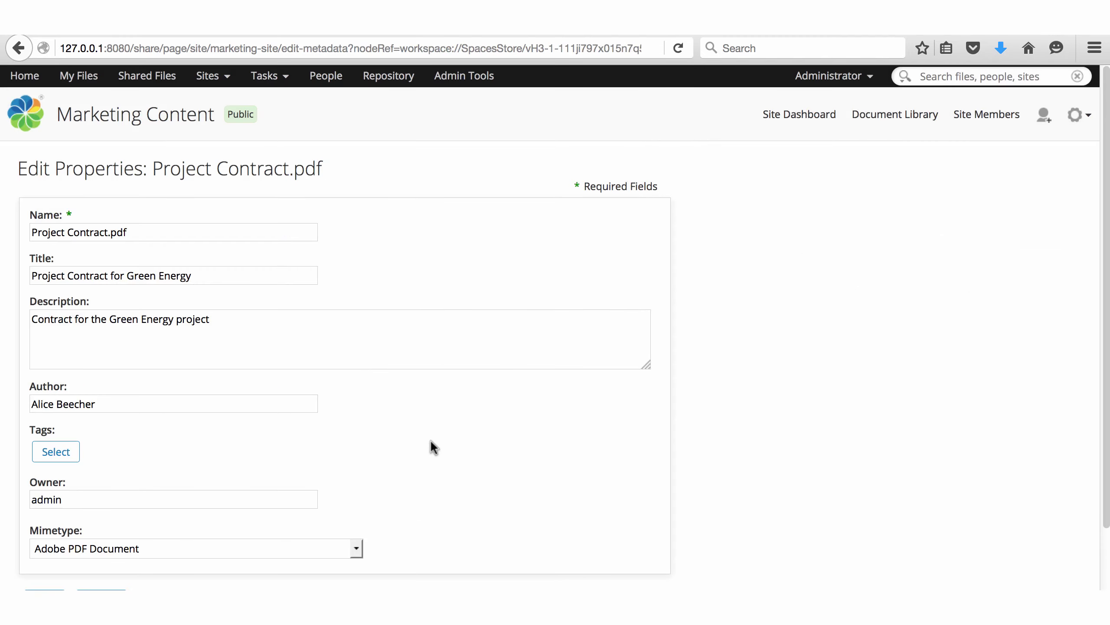
pyautogui.scroll(-2, 430, 442)
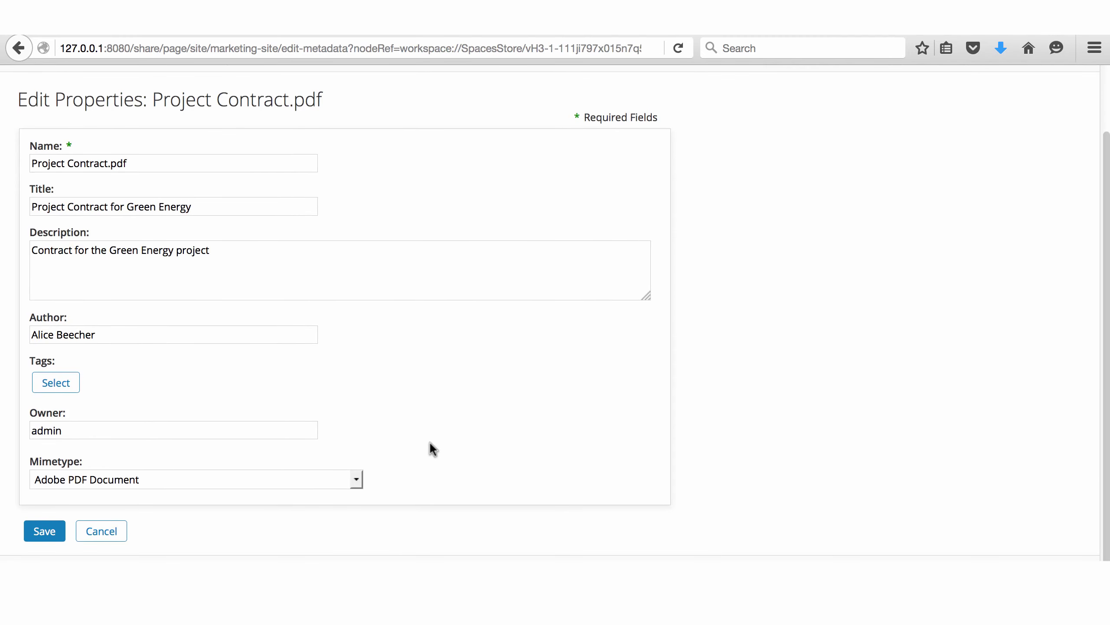
pyautogui.click(356, 481)
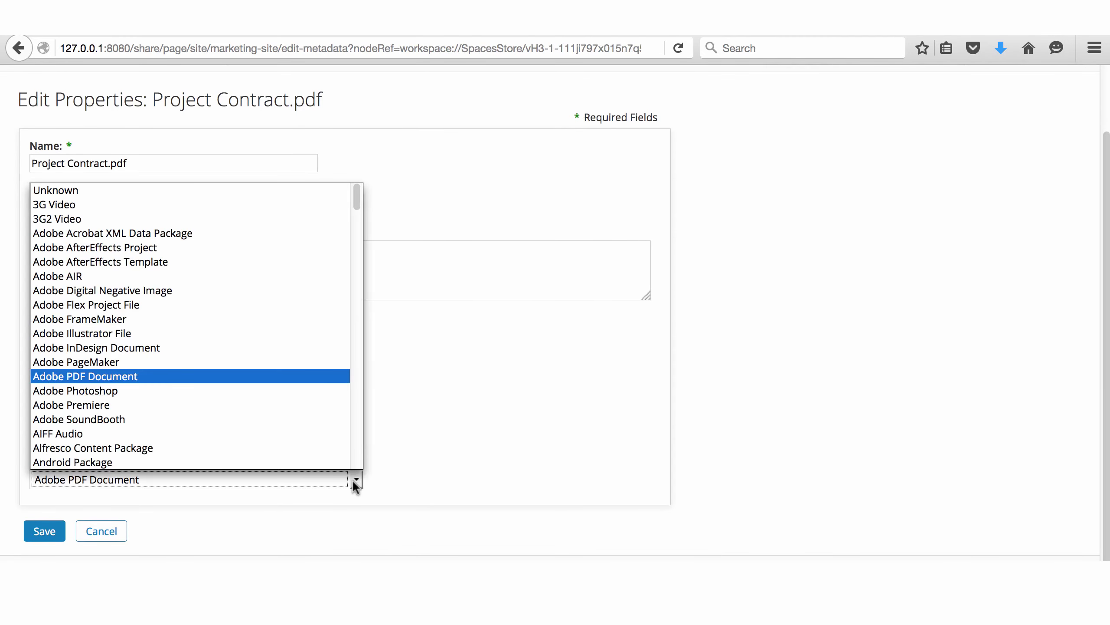
pyautogui.click(185, 206)
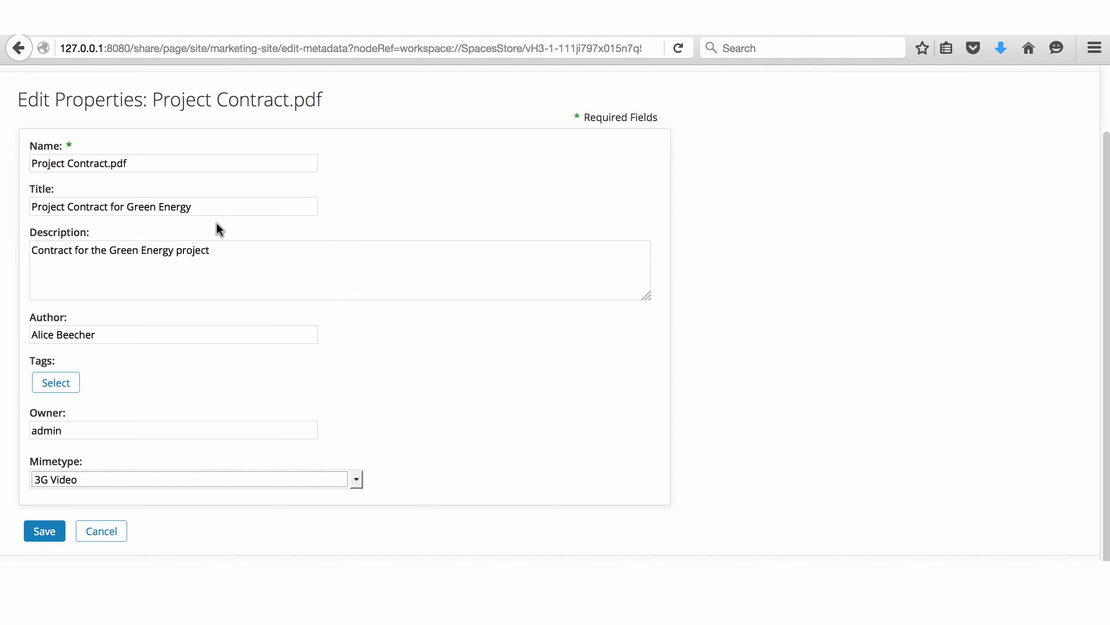
pyautogui.click(54, 529)
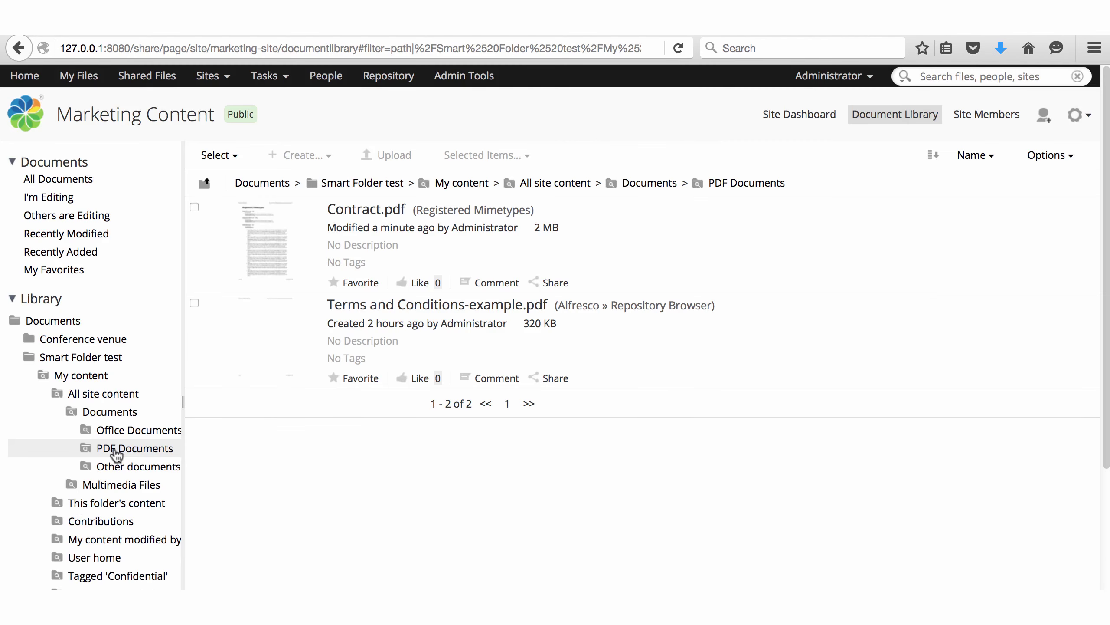
# Compare surf.mp4's More actions in Video content against those in the Conference venue folder
pyautogui.click(122, 487)
pyautogui.click(138, 540)
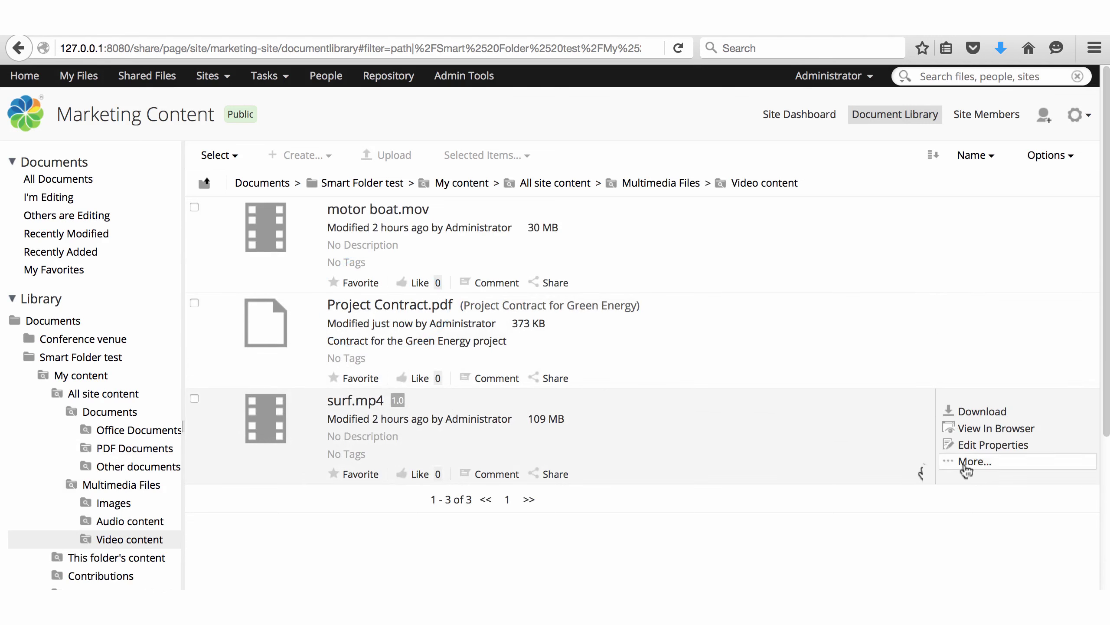
pyautogui.click(972, 463)
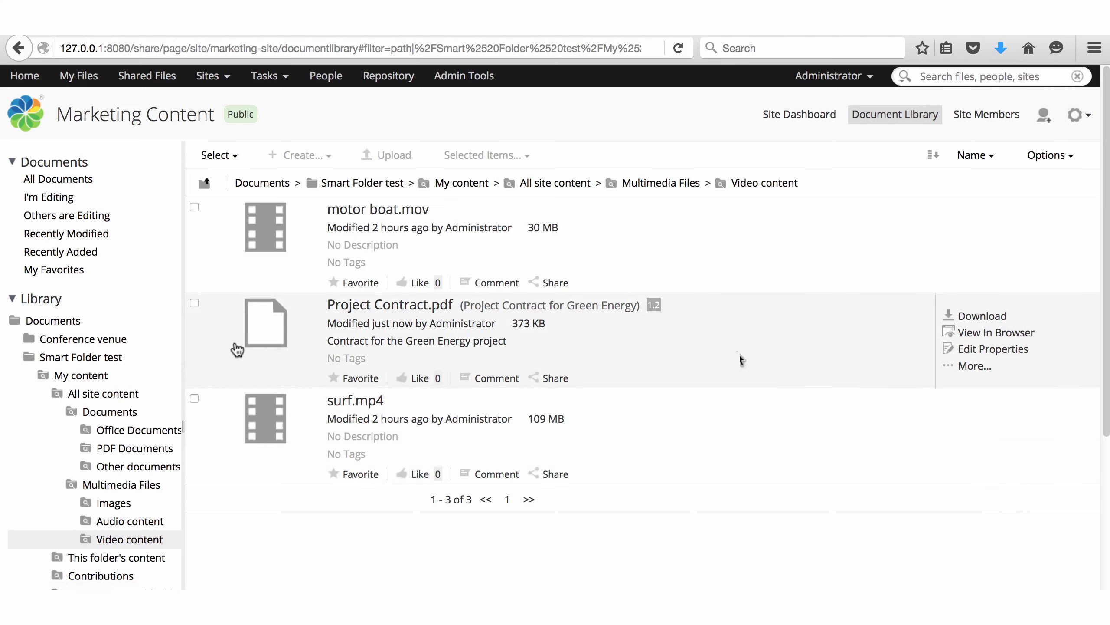
pyautogui.click(88, 341)
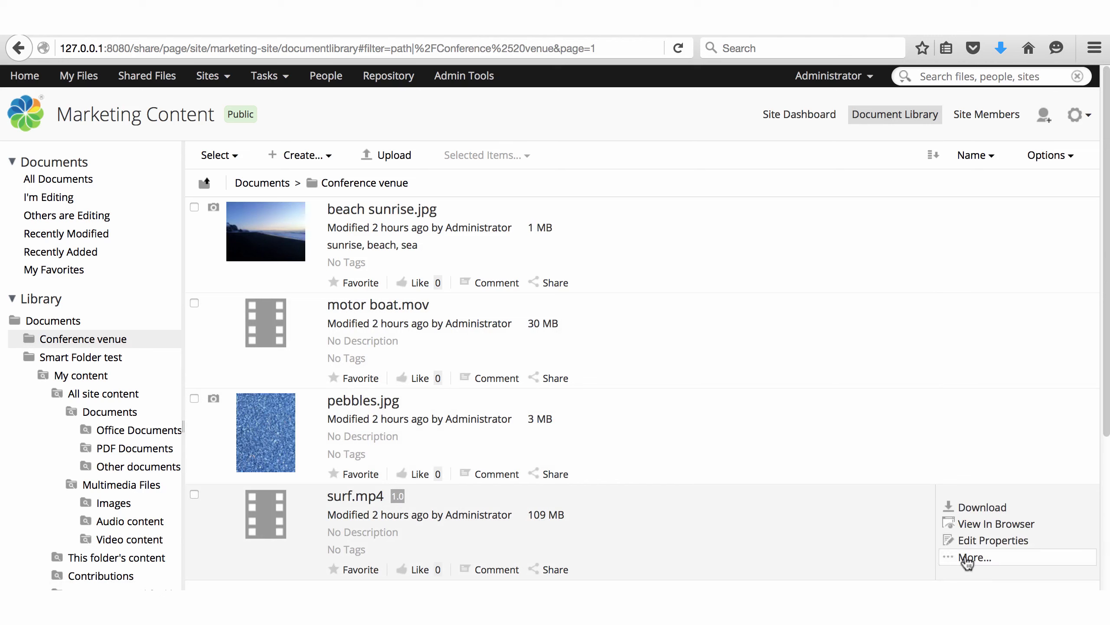
pyautogui.click(967, 561)
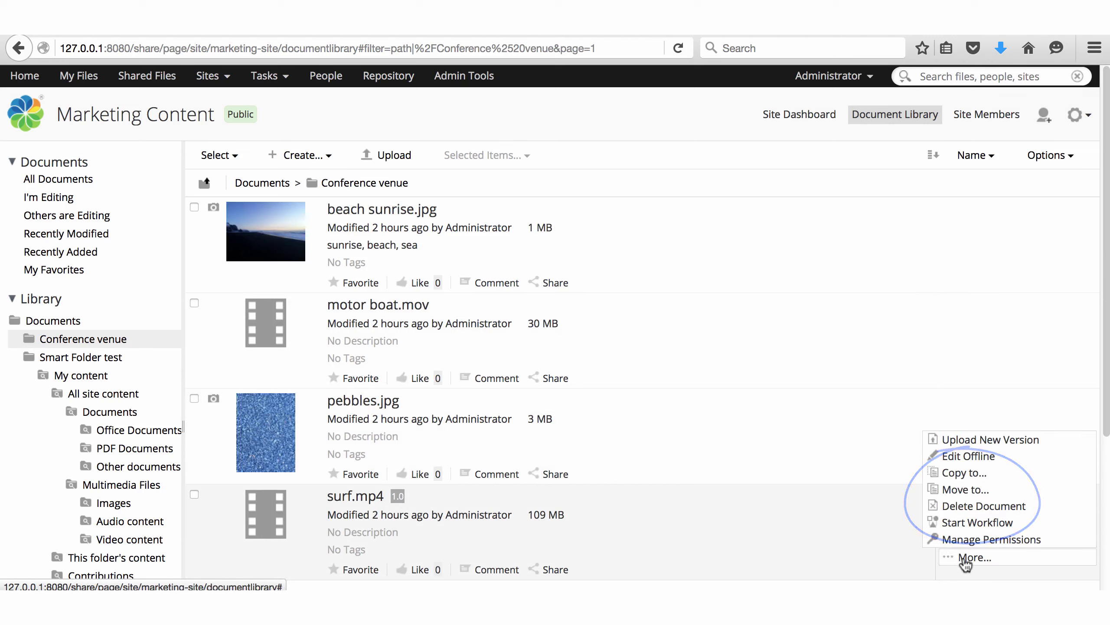